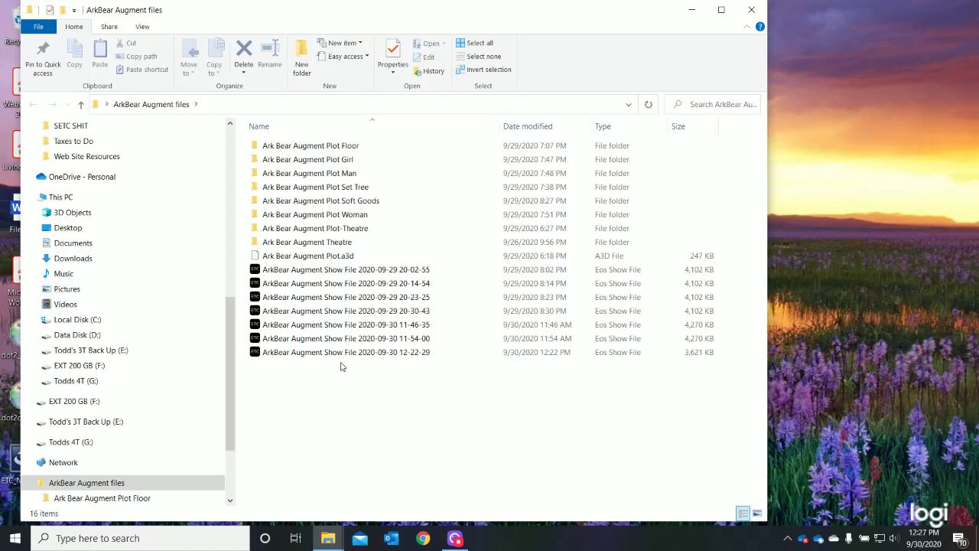
double_click(336, 353)
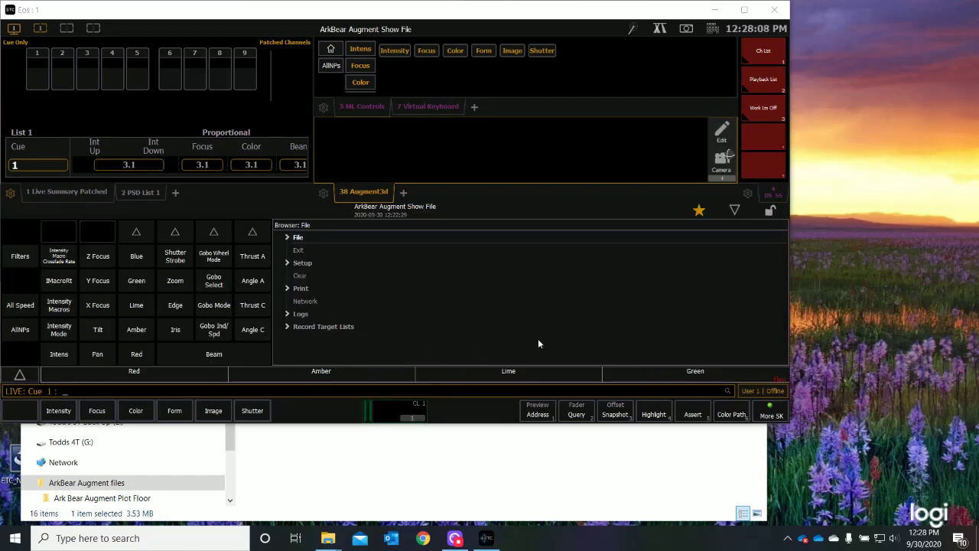
click(745, 10)
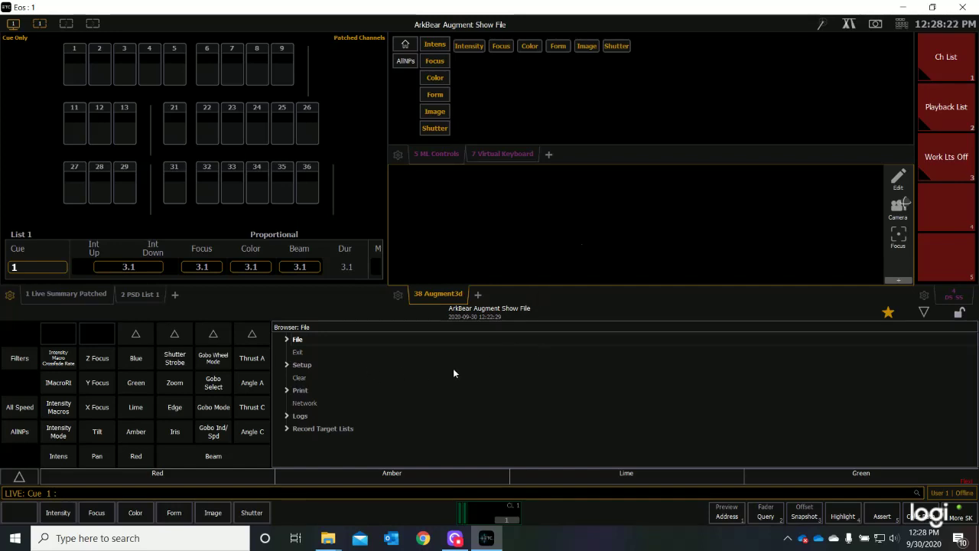
click(924, 314)
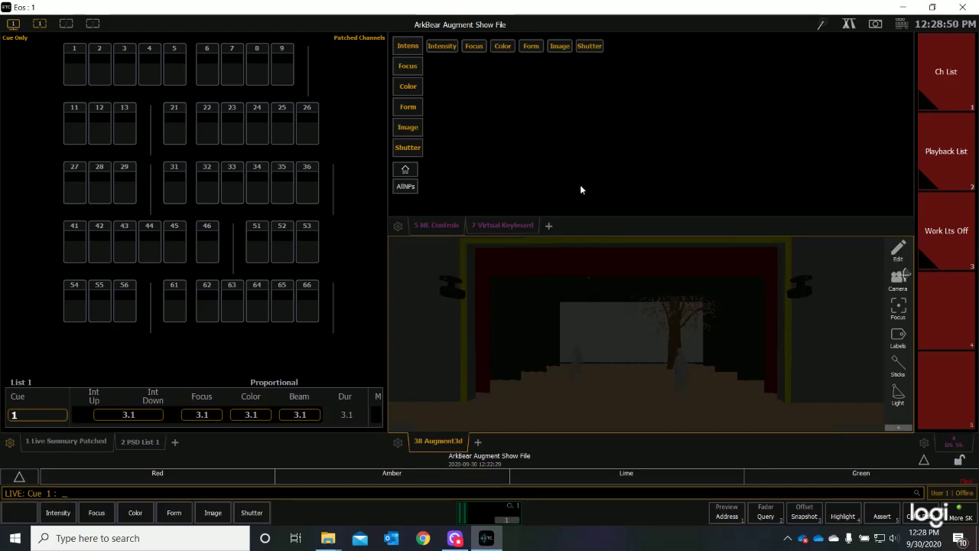
Step: View the virtual keyboard above the Augment3d view and return to the ML Controls
click(480, 226)
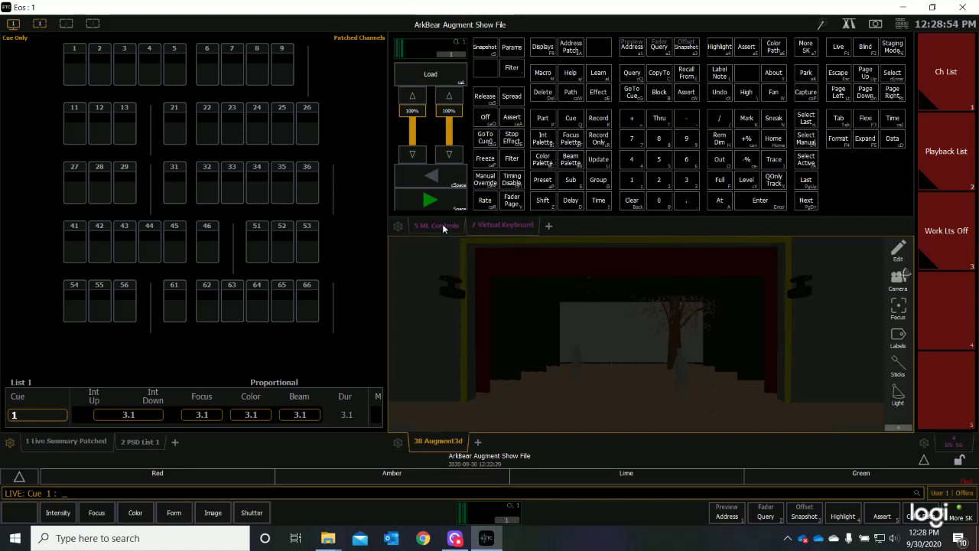
click(443, 226)
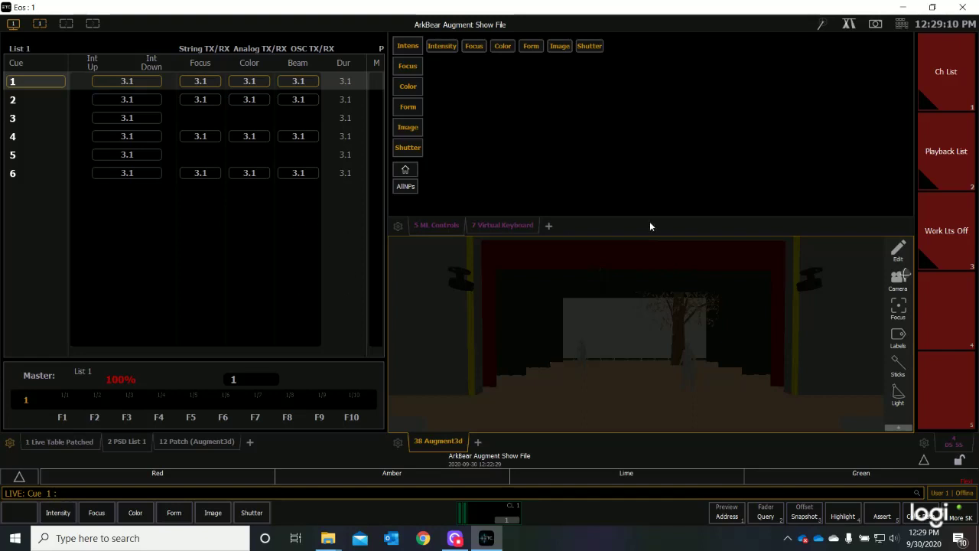
Step: Turn the work lights off and play cues 1 through 3 in the Augment3d view
click(960, 239)
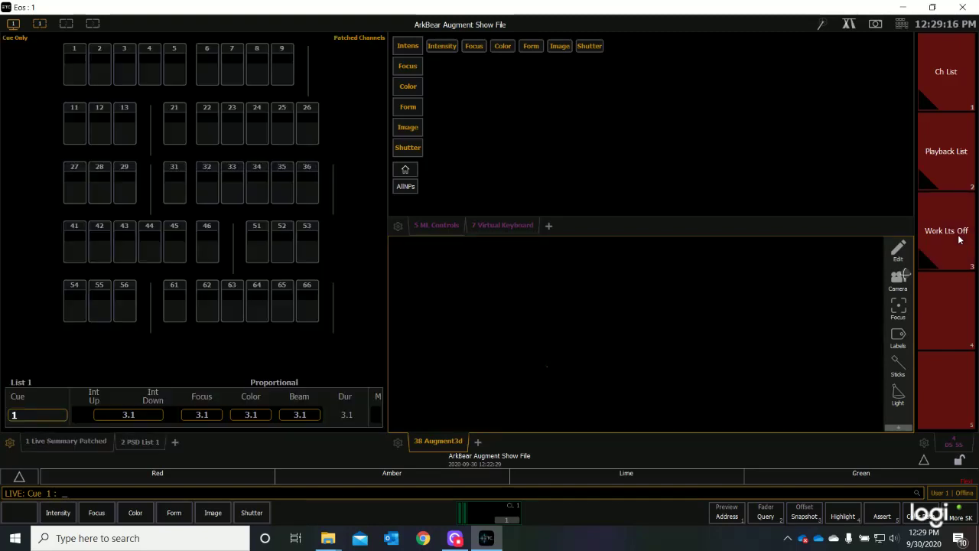
key(F12)
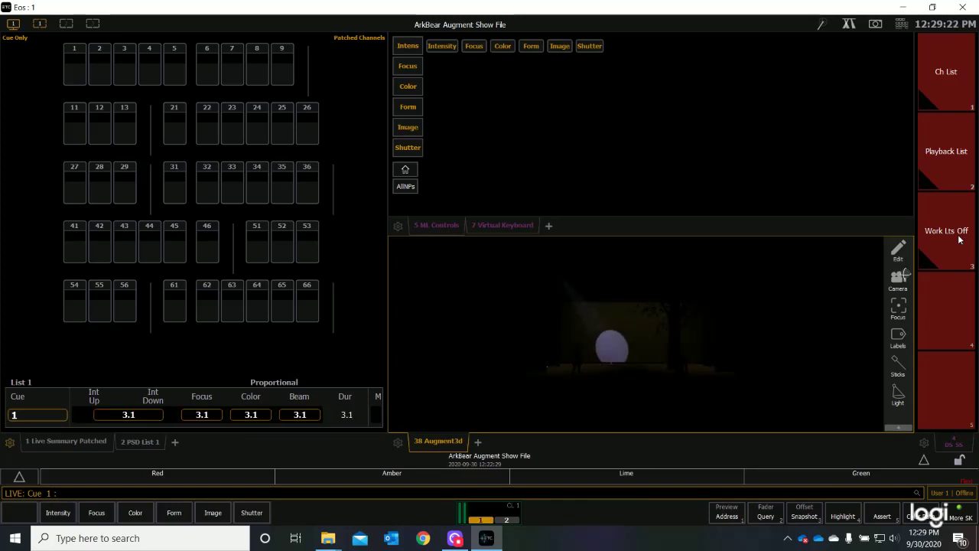
key(F12)
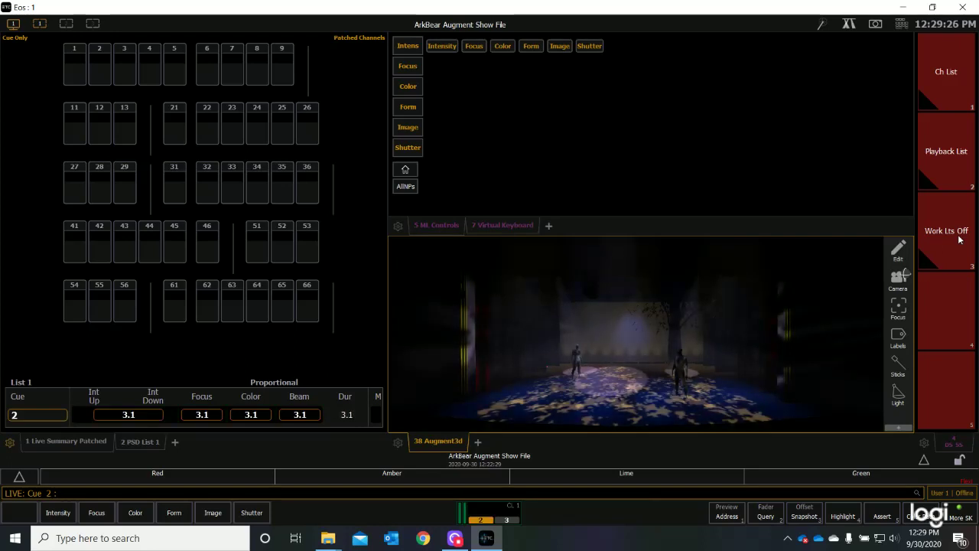
key(F12)
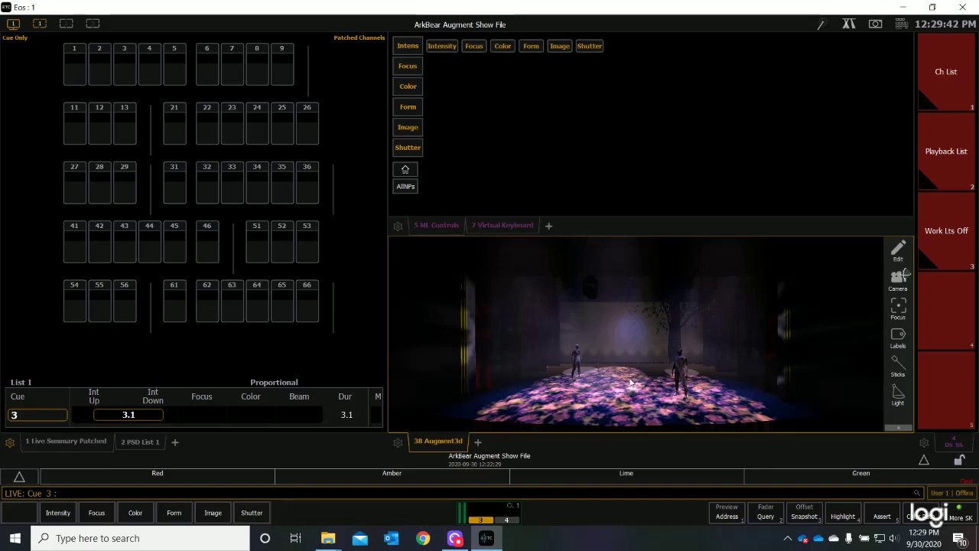
Step: Expand the Save As location to the ArkBear Augment files folder on the Desktop in the file browser
click(925, 460)
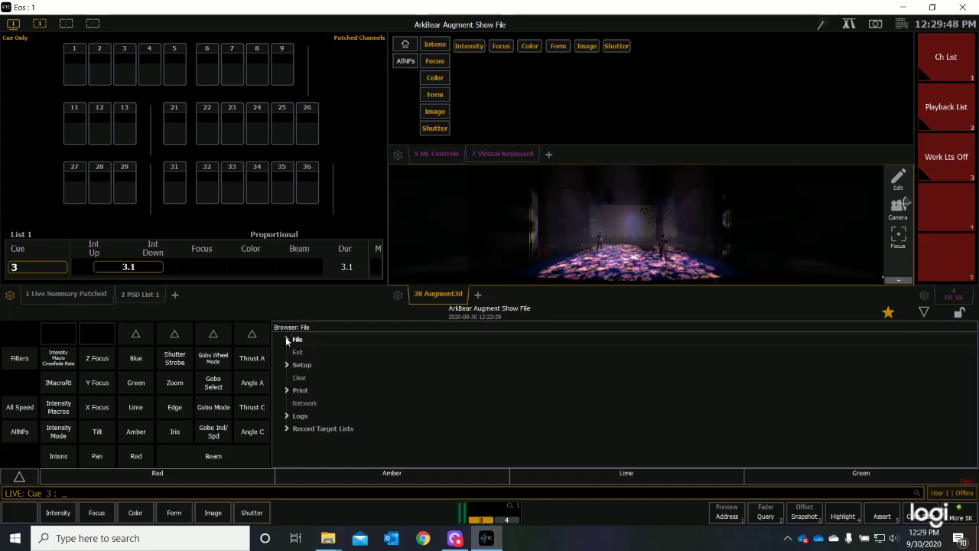
click(286, 338)
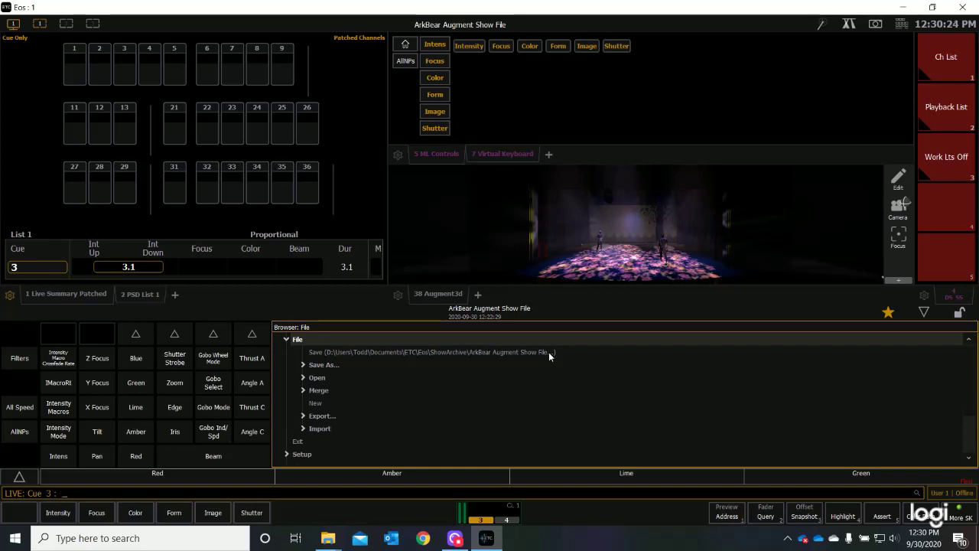
click(303, 366)
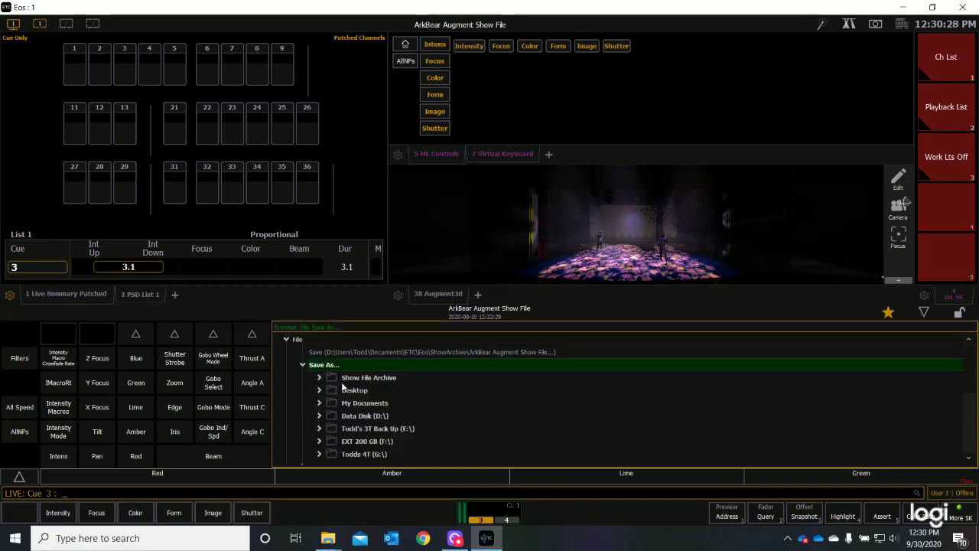
scroll(367, 369, down, 1)
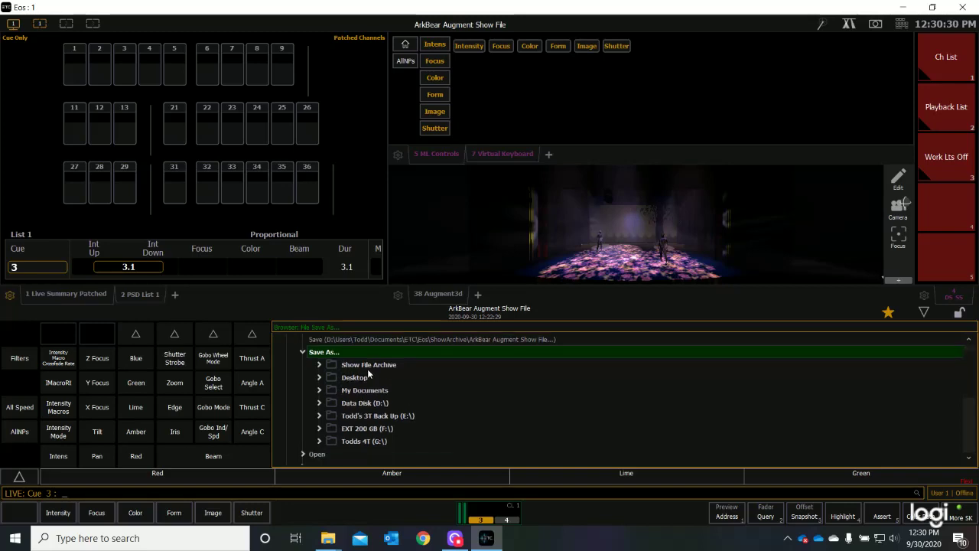
click(320, 377)
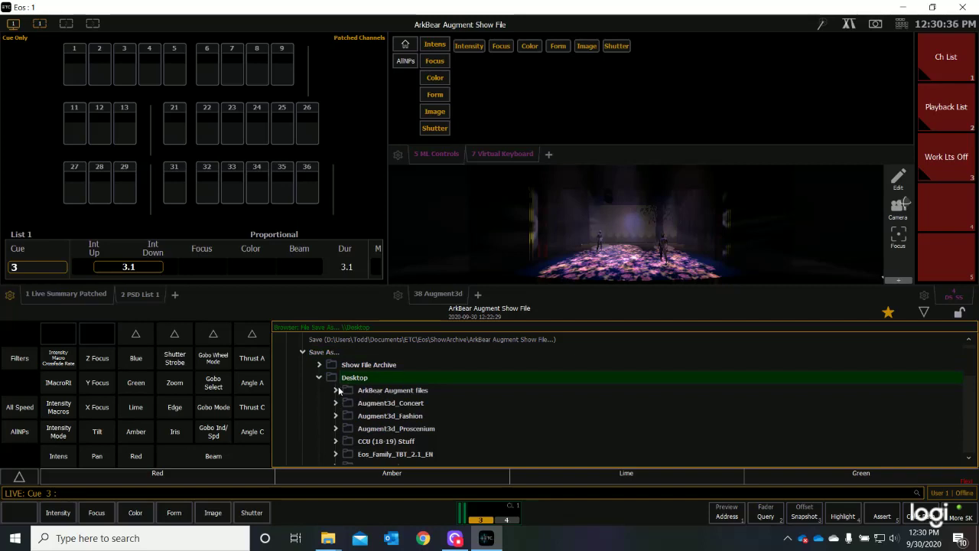
click(335, 391)
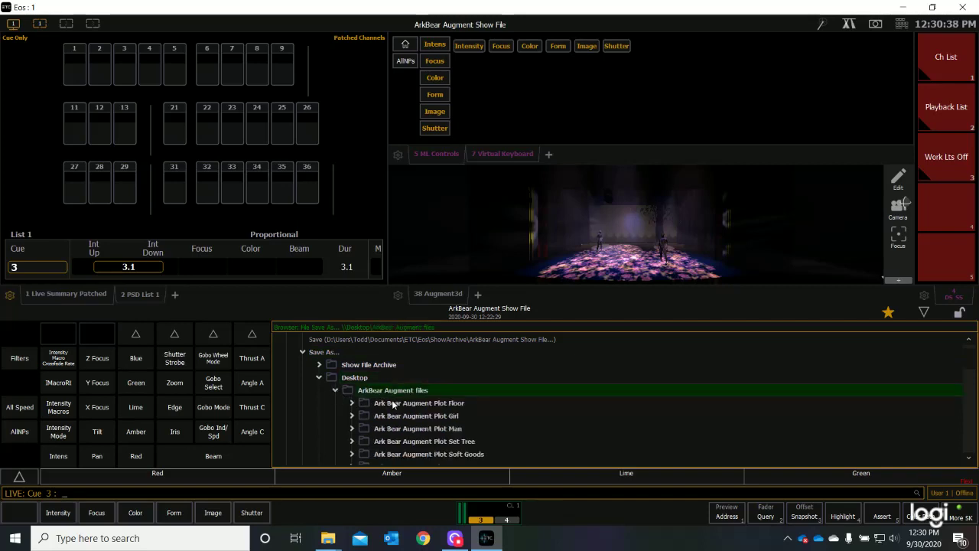
scroll(396, 399, down, 4)
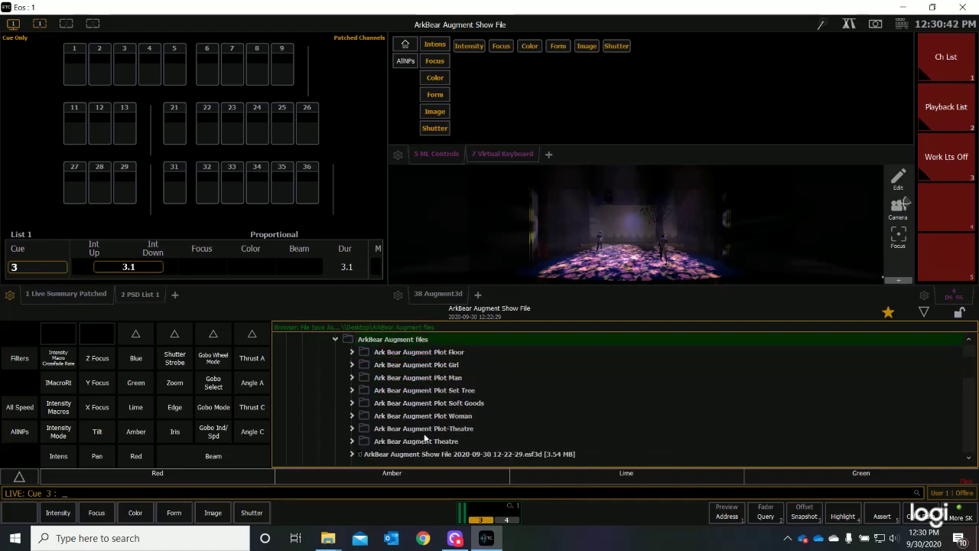
scroll(439, 432, down, 1)
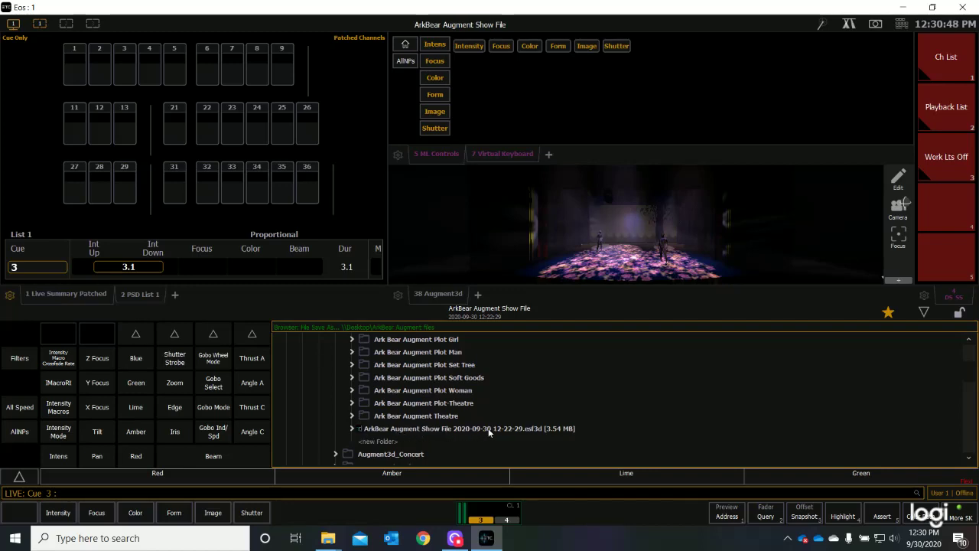
click(391, 429)
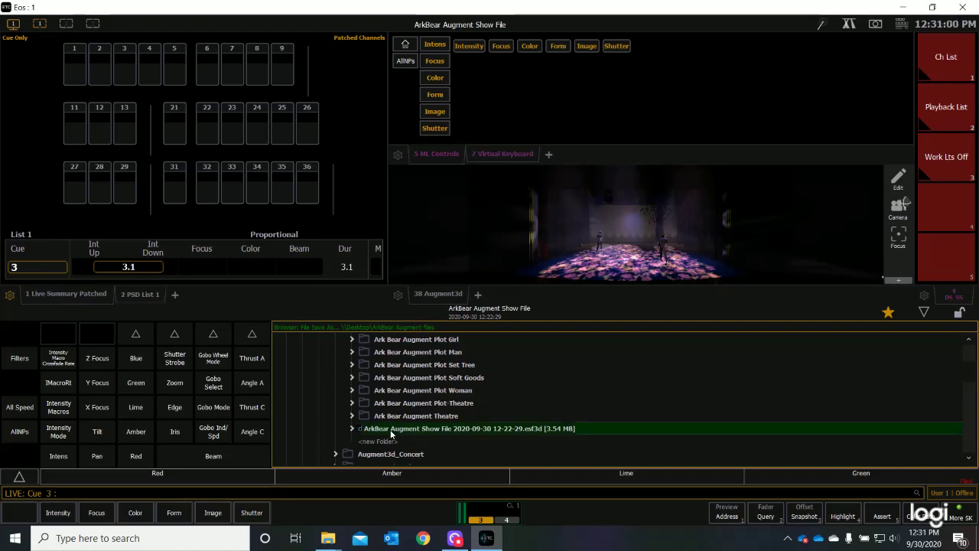
click(391, 430)
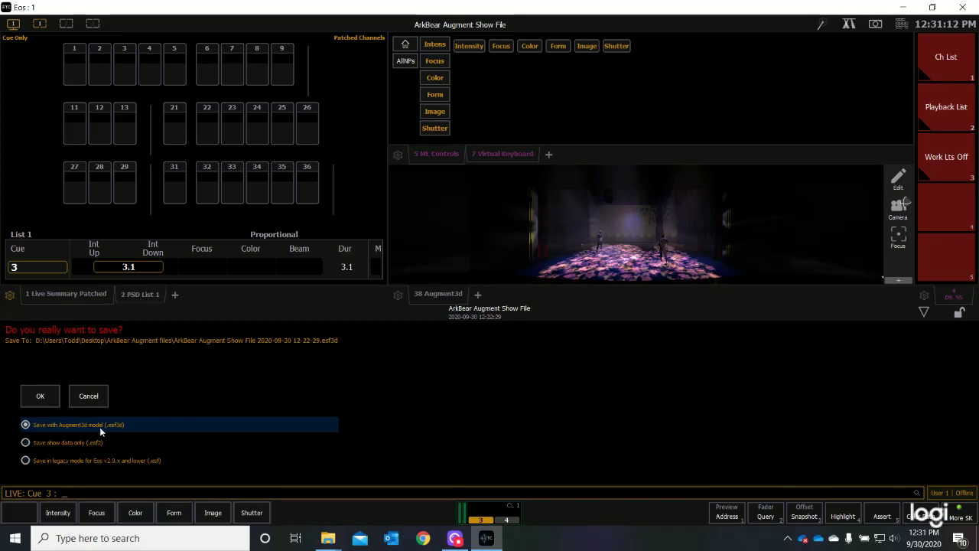
click(40, 397)
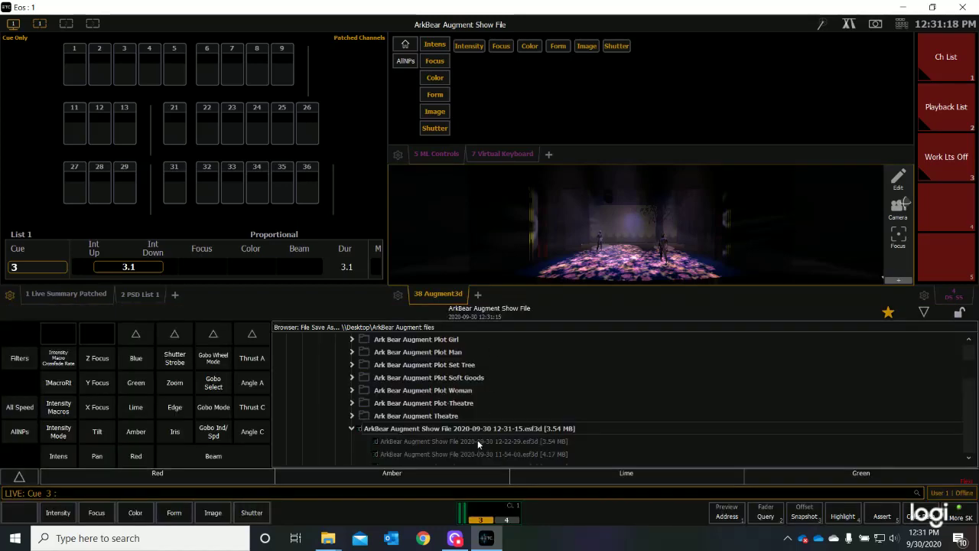
Step: Collapse the Desktop, Save As and File branches of the file browser
scroll(409, 441, up, 3)
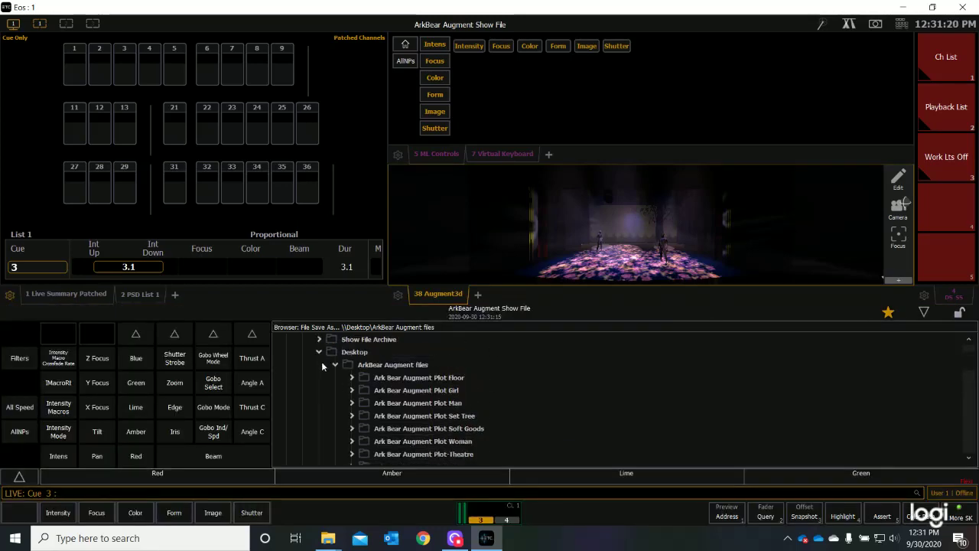
click(320, 353)
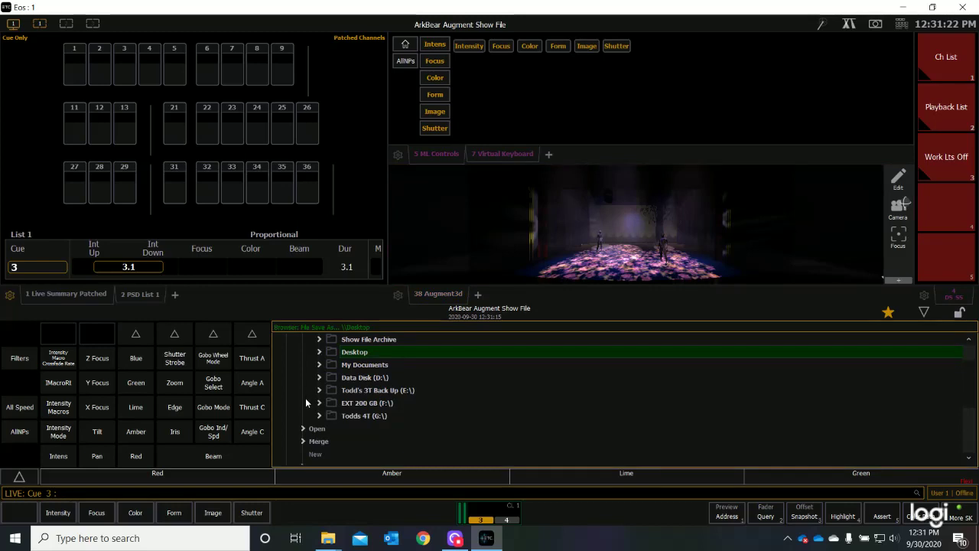
scroll(305, 398, up, 2)
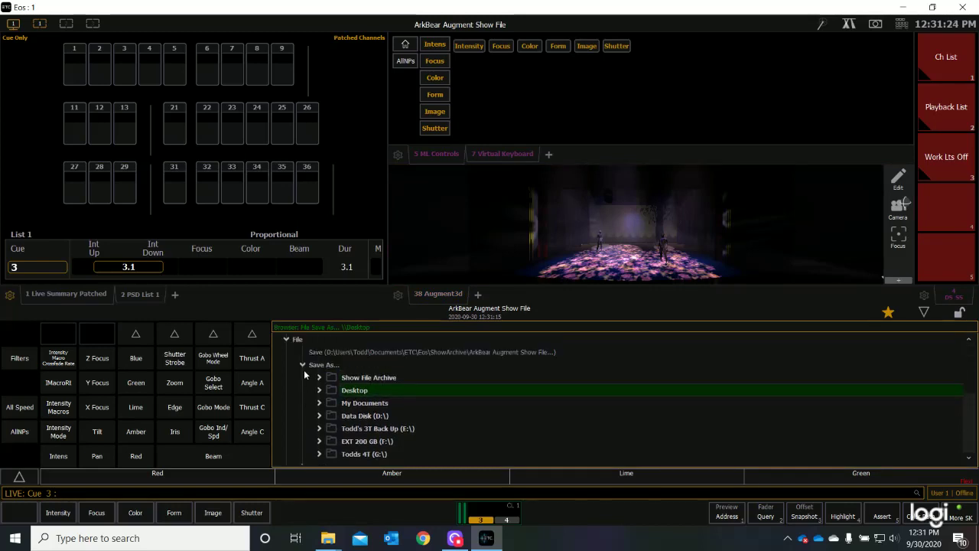
click(303, 363)
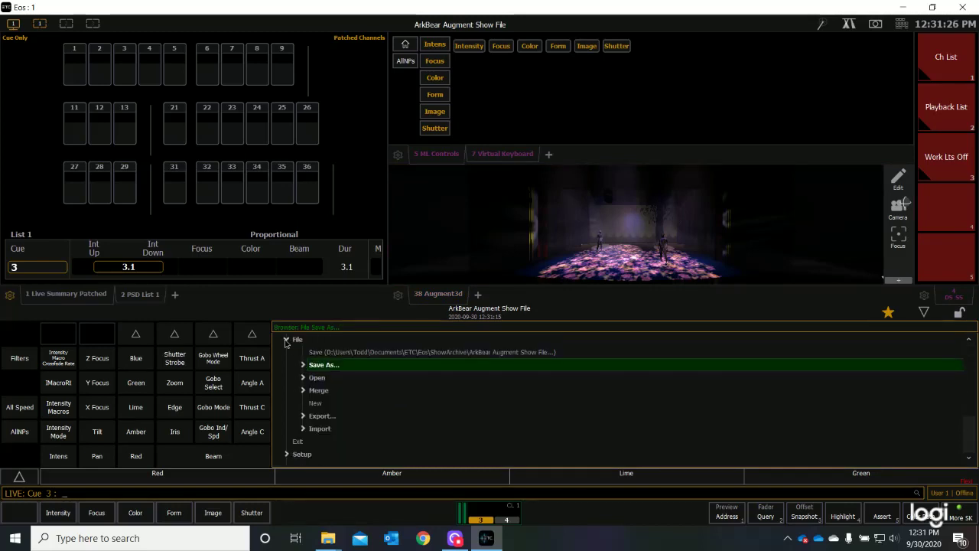
click(286, 340)
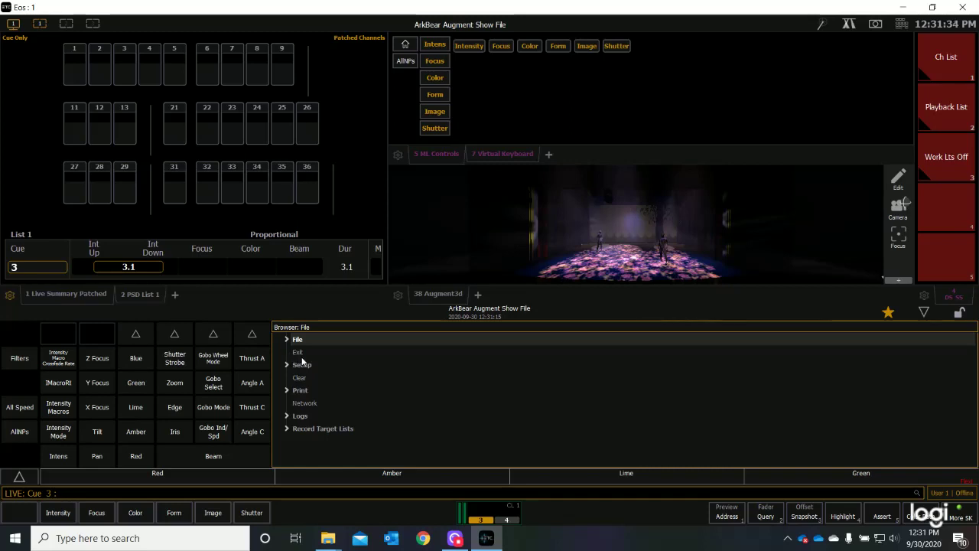
Step: Exit Eos and minimize the ArkBear Augment files folder window
click(965, 10)
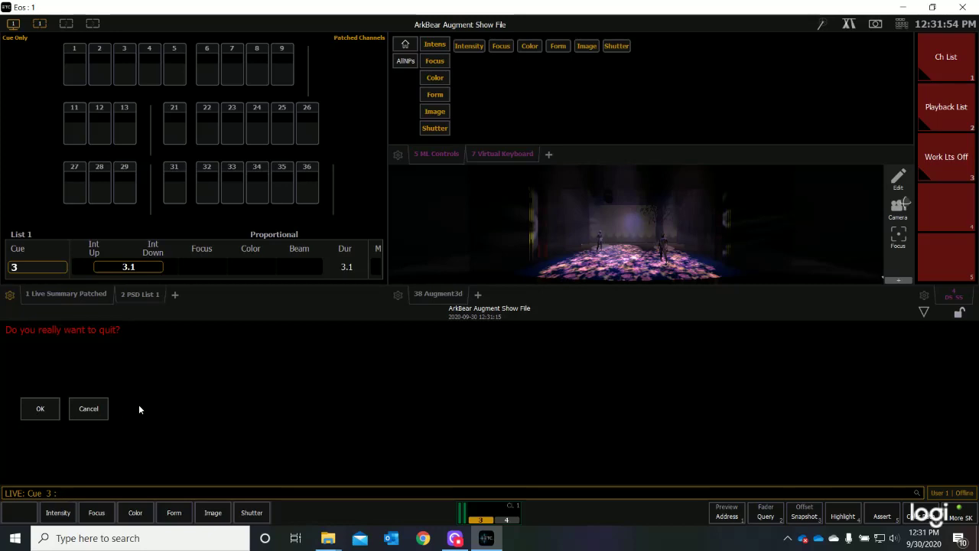
click(97, 413)
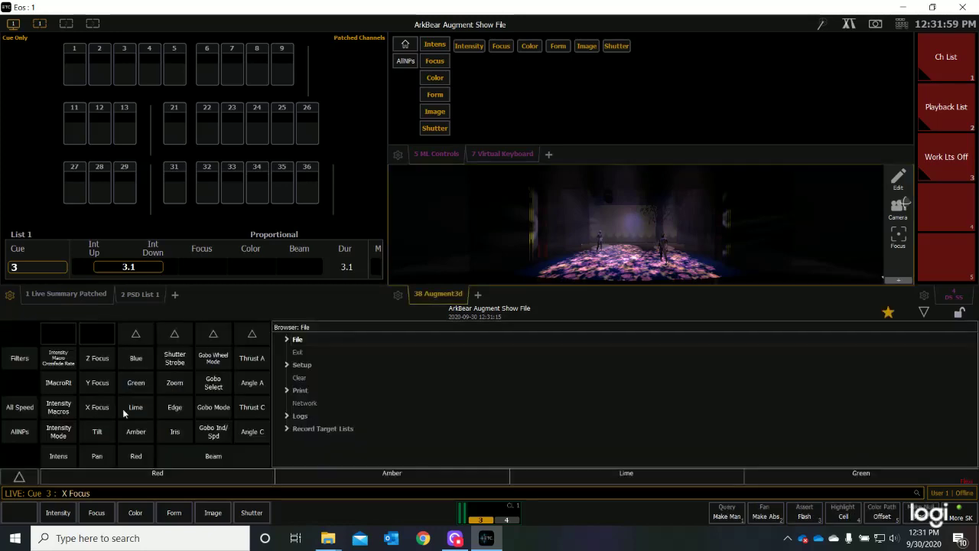
click(297, 351)
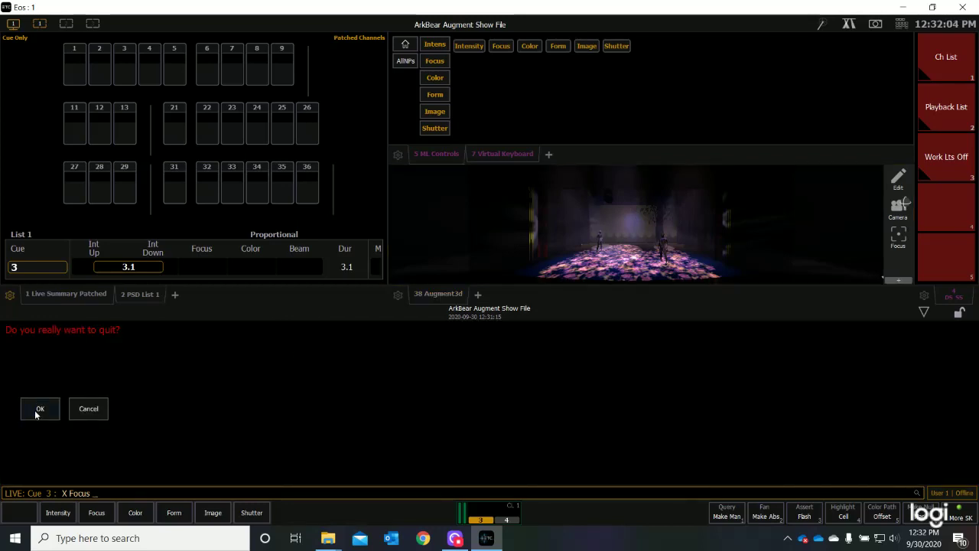
click(39, 410)
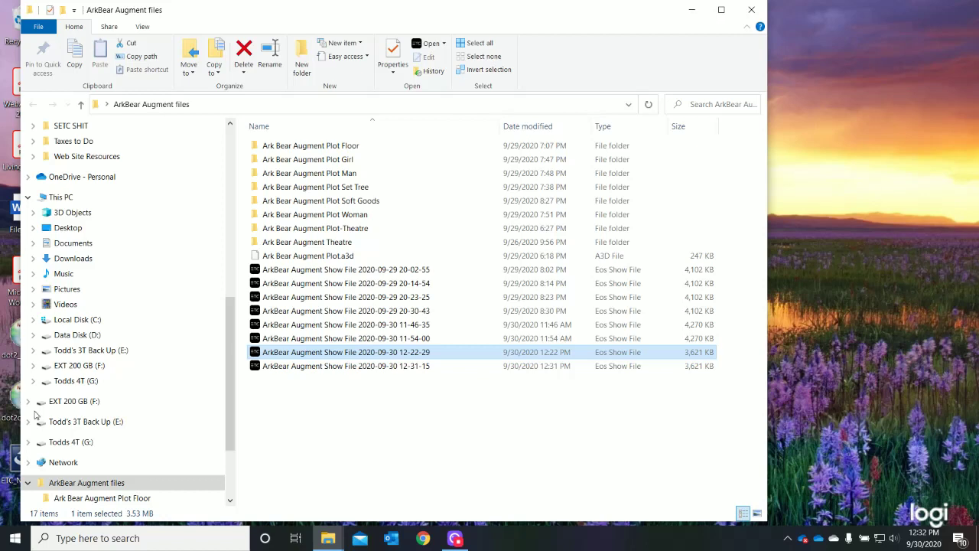
click(692, 10)
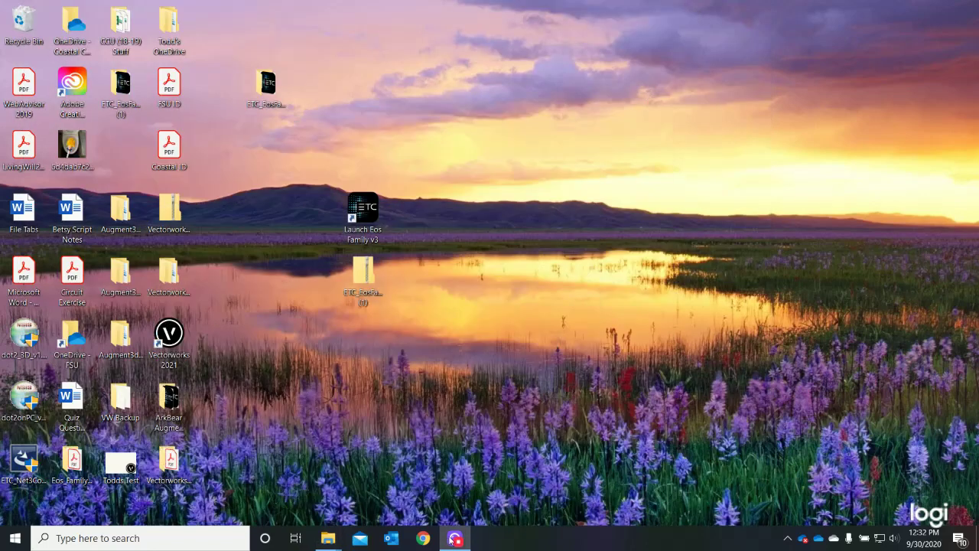